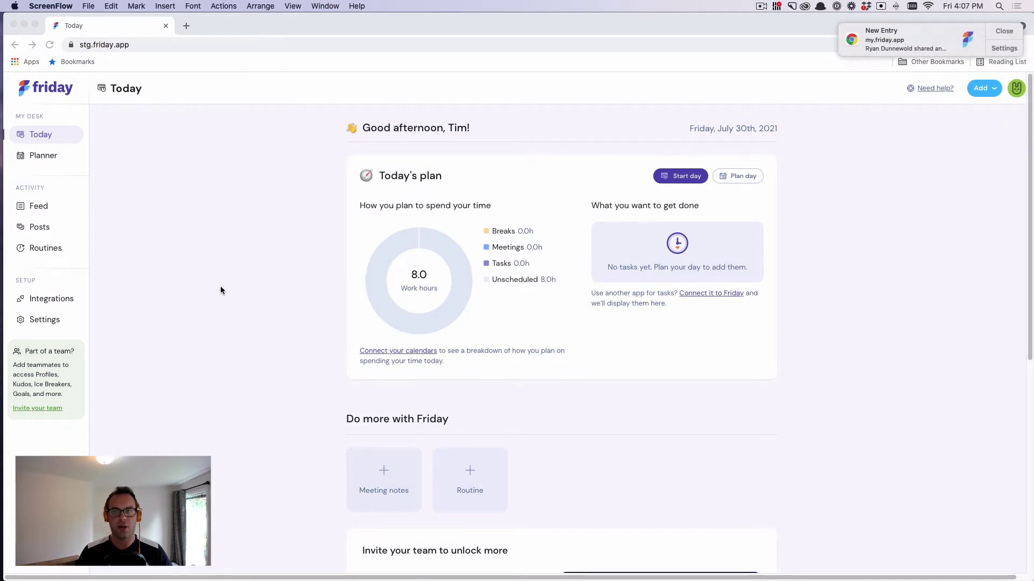
# Close the Chrome 'New Entry' notification so only Friday's Today page shows.
pyautogui.click(1002, 34)
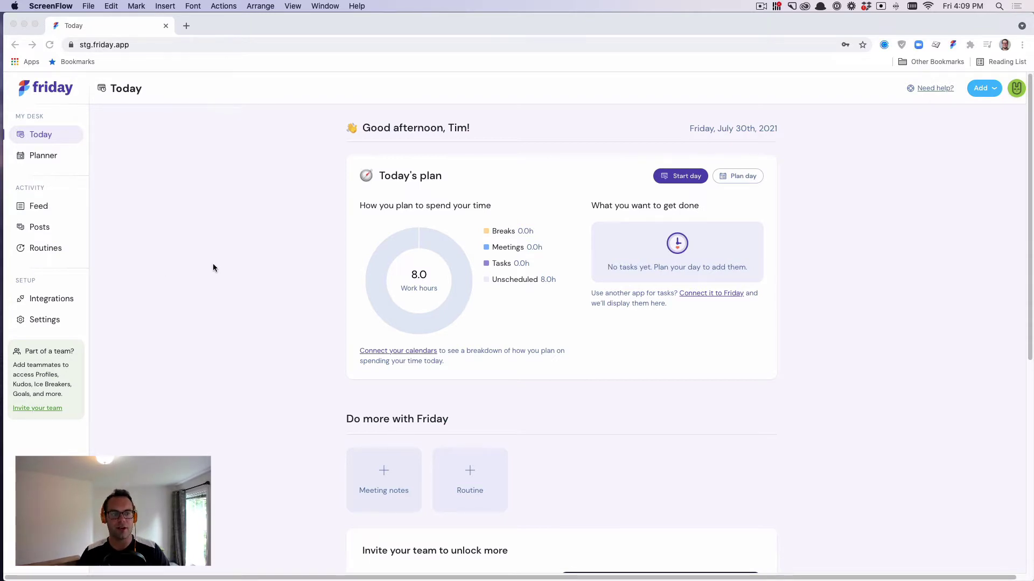
# Filter routine templates to Team and begin customising the Weekly Check-In template.
pyautogui.click(39, 250)
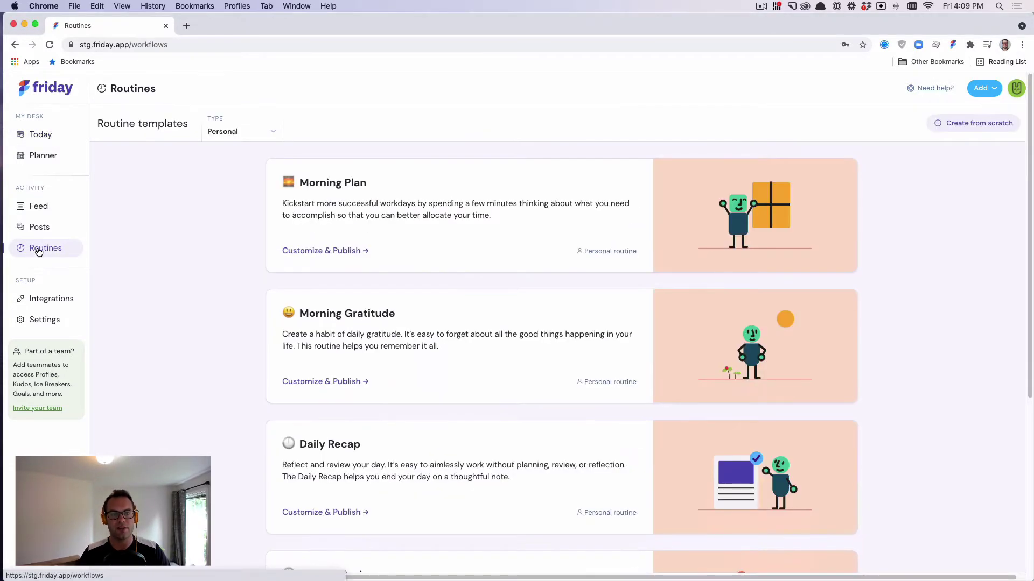
pyautogui.click(232, 133)
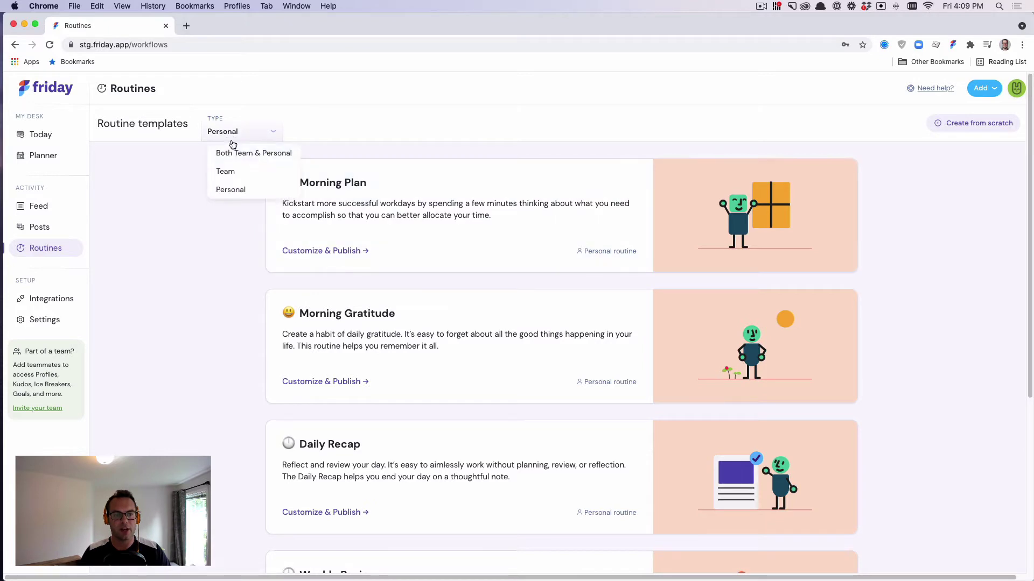
pyautogui.click(237, 172)
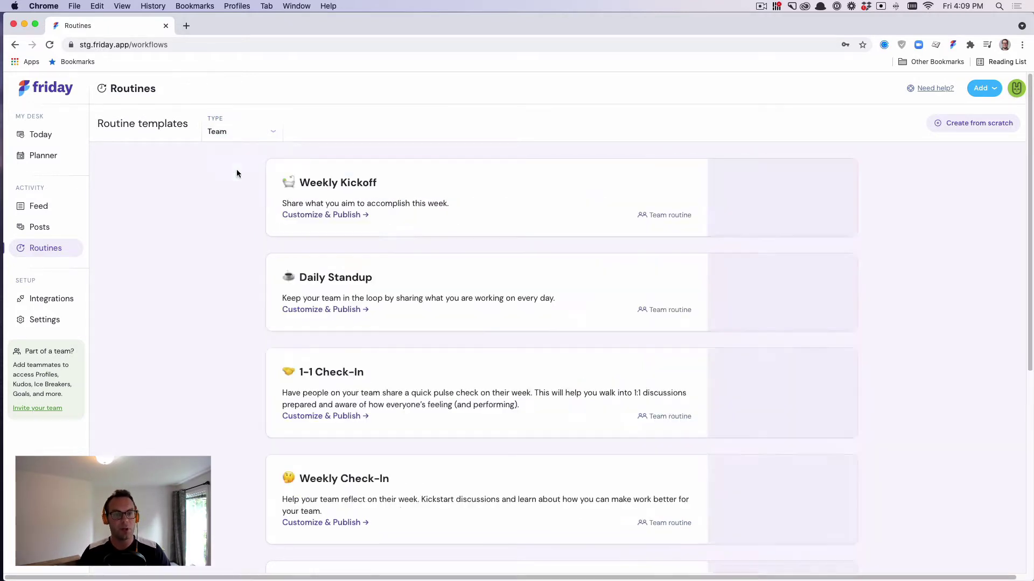
pyautogui.scroll(-5, 204, 263)
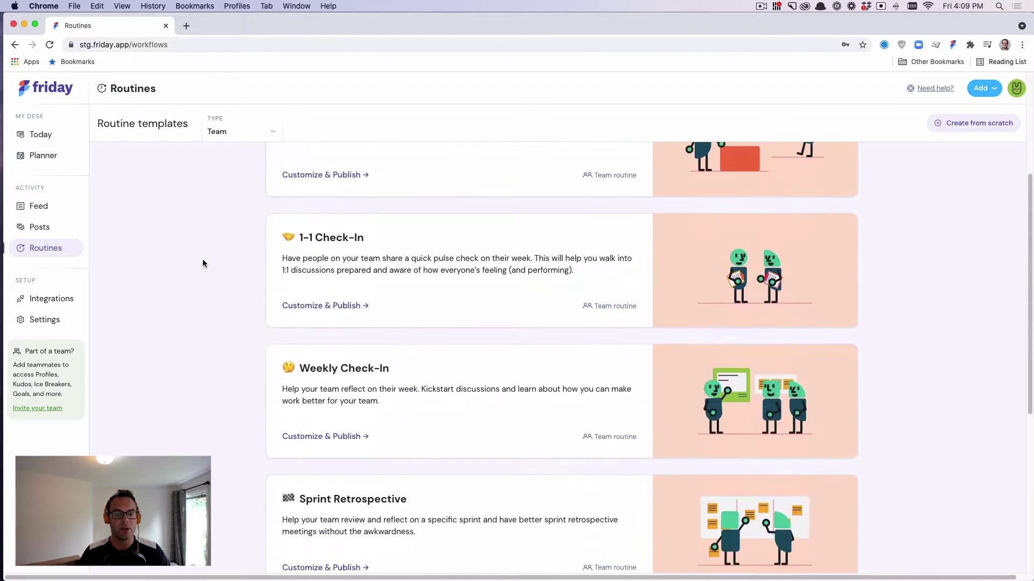
pyautogui.click(451, 380)
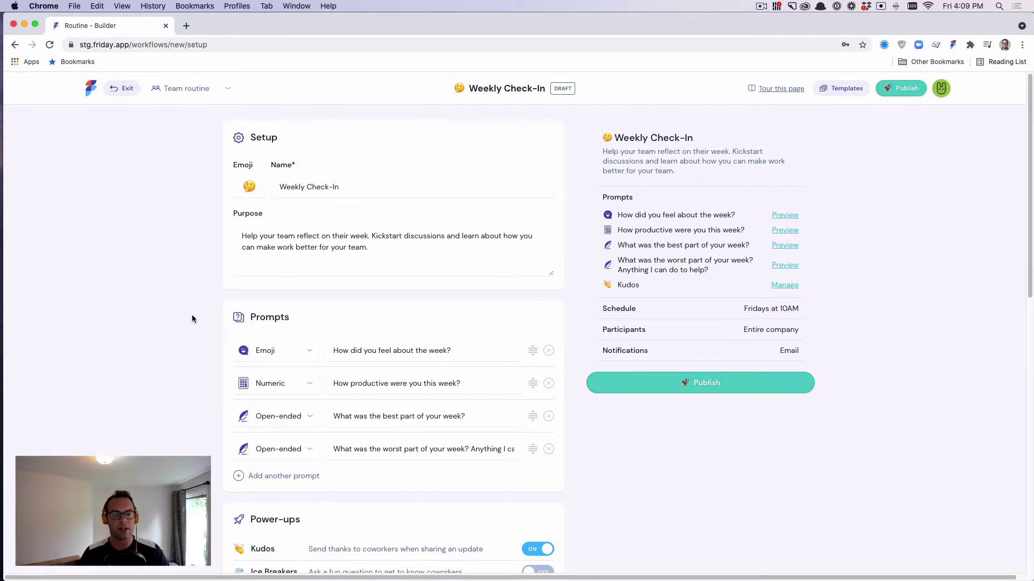
# Preview the feeling and productivity prompts, then open the worst-part-of-the-week preview.
pyautogui.scroll(-1, 189, 319)
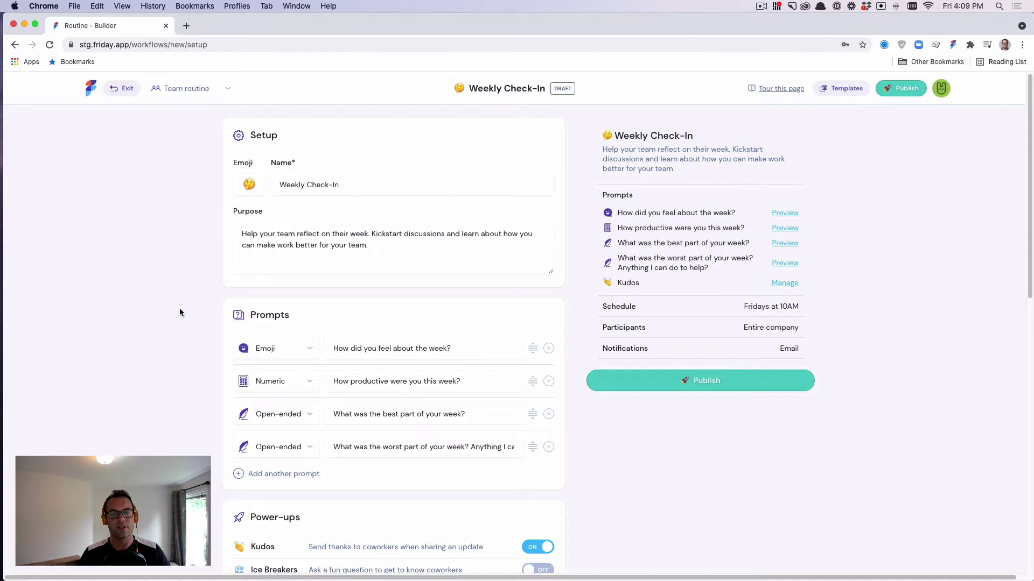
pyautogui.scroll(-1, 179, 312)
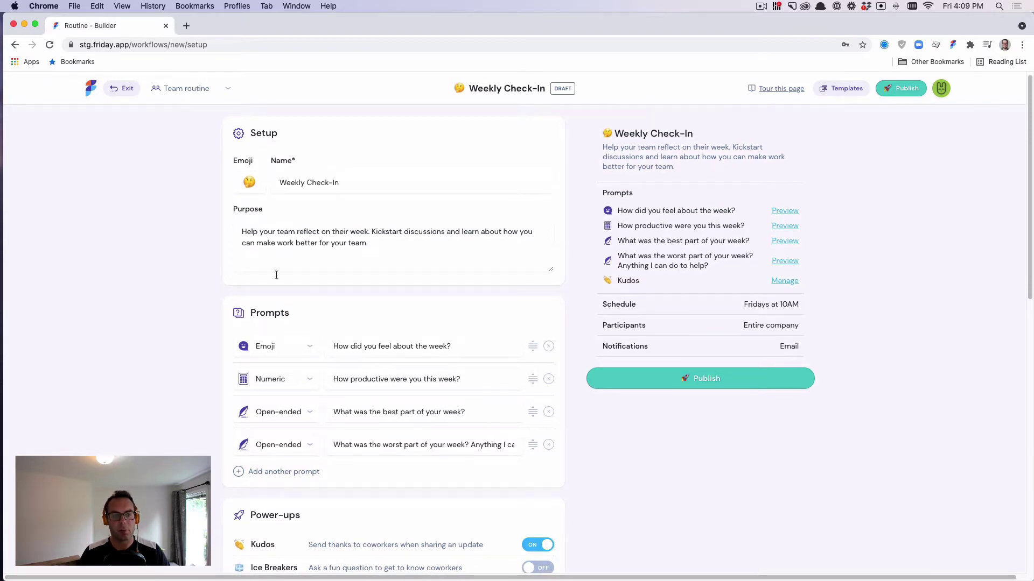
pyautogui.scroll(-3, 163, 334)
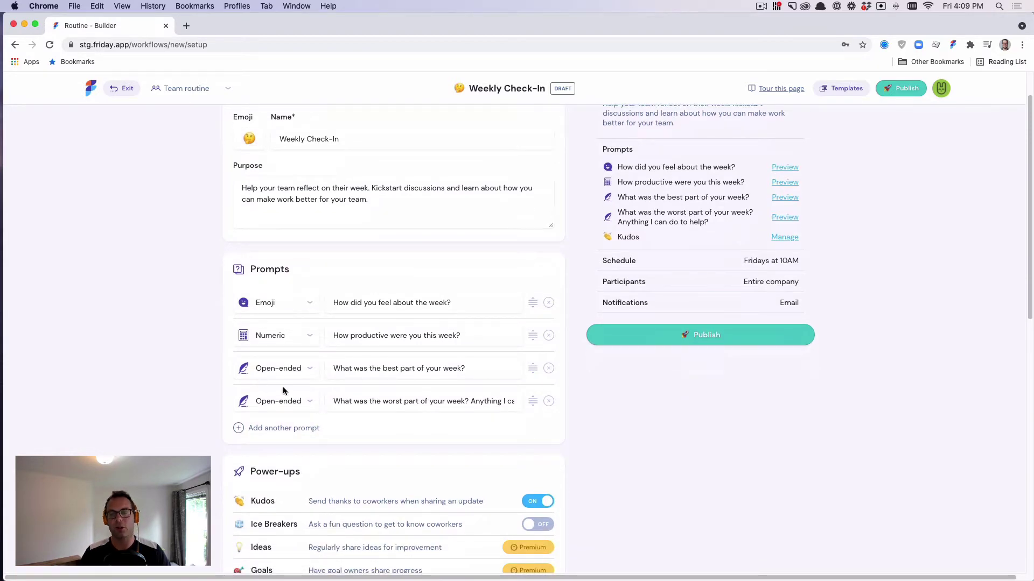
pyautogui.click(785, 168)
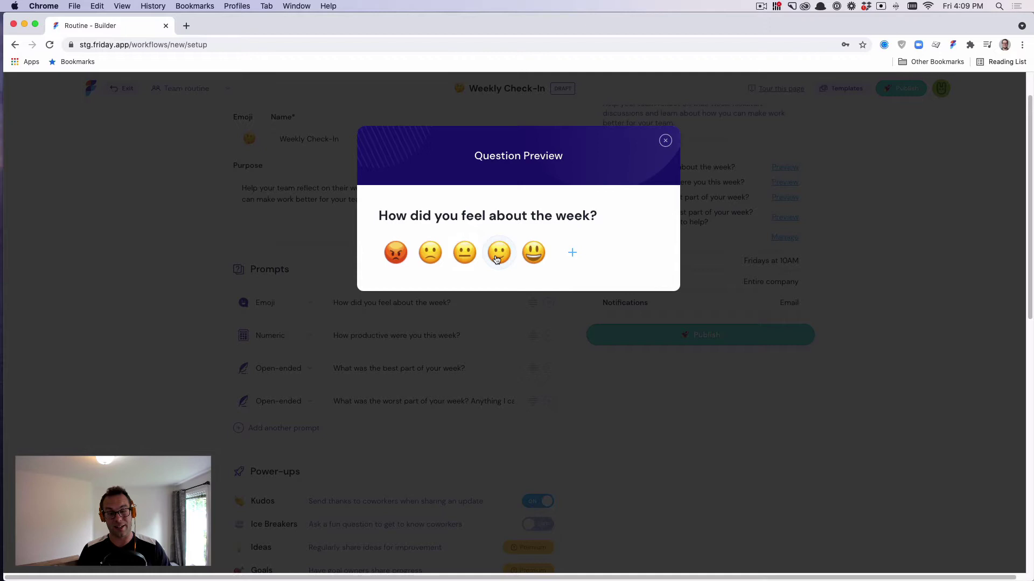
pyautogui.click(666, 141)
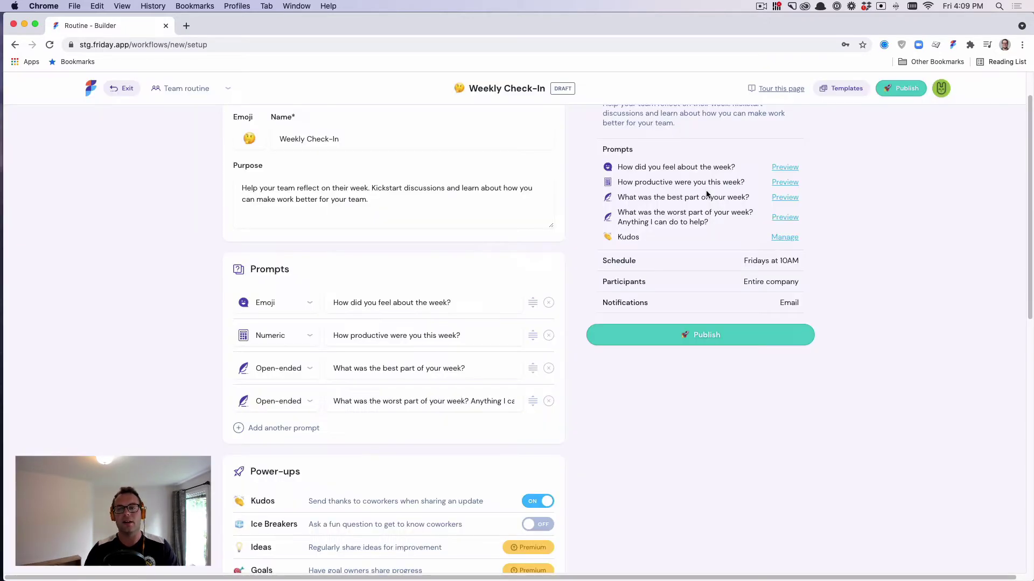
pyautogui.click(781, 183)
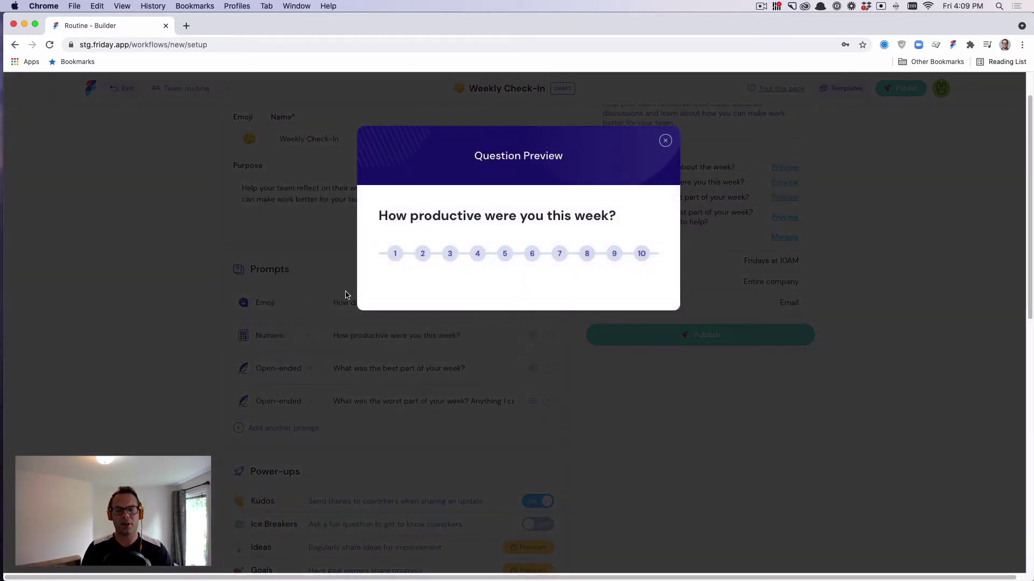
pyautogui.click(665, 141)
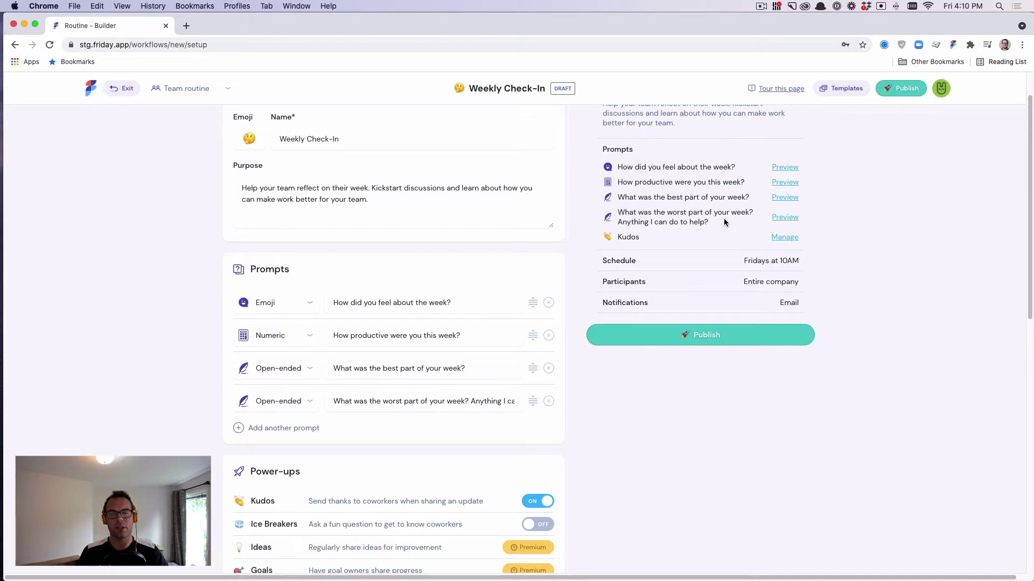
pyautogui.click(785, 217)
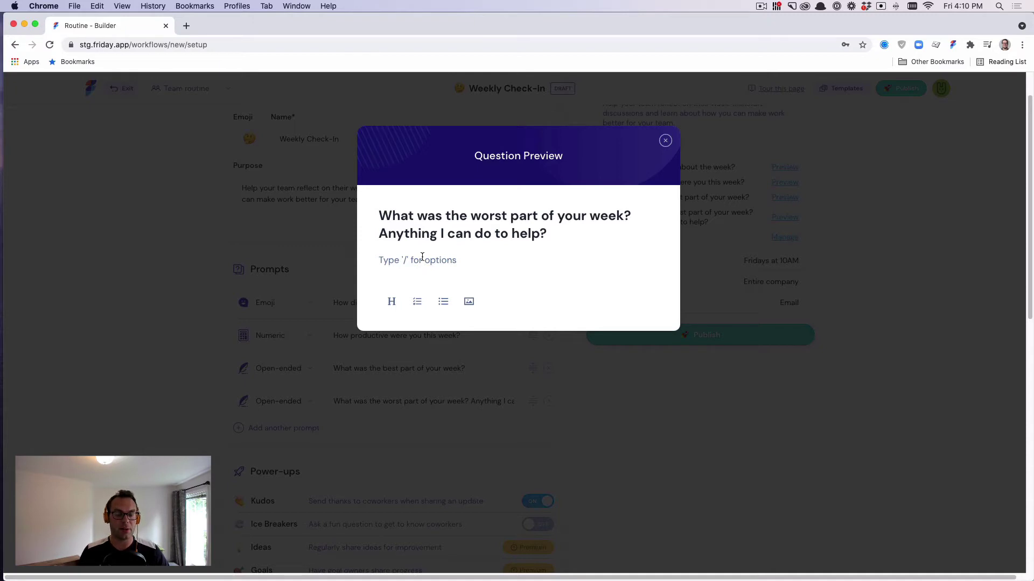
# Close the question preview and scroll down to the Power-ups, with Kudos on.
pyautogui.click(666, 142)
pyautogui.scroll(-3, 200, 312)
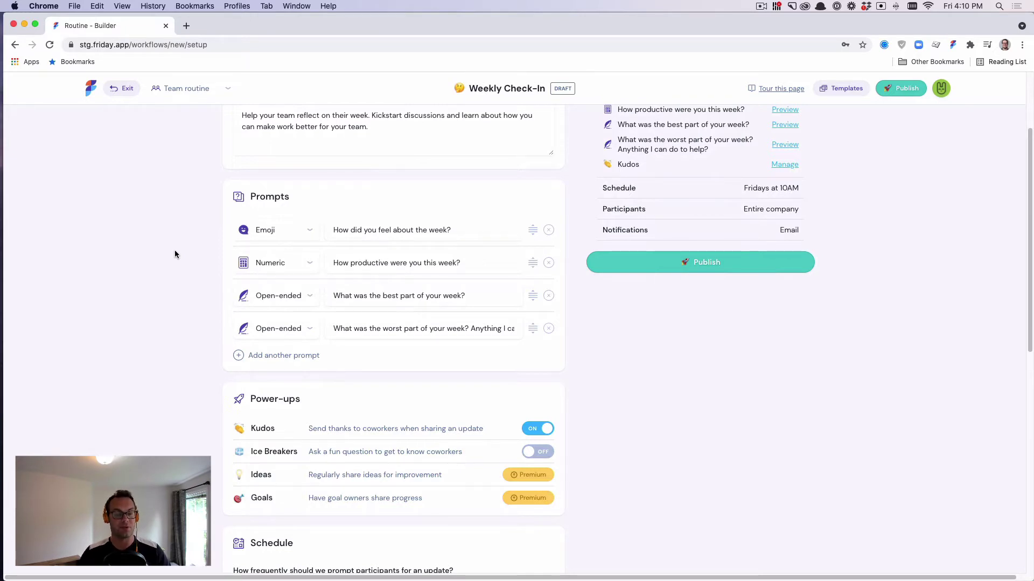
pyautogui.scroll(-2, 218, 359)
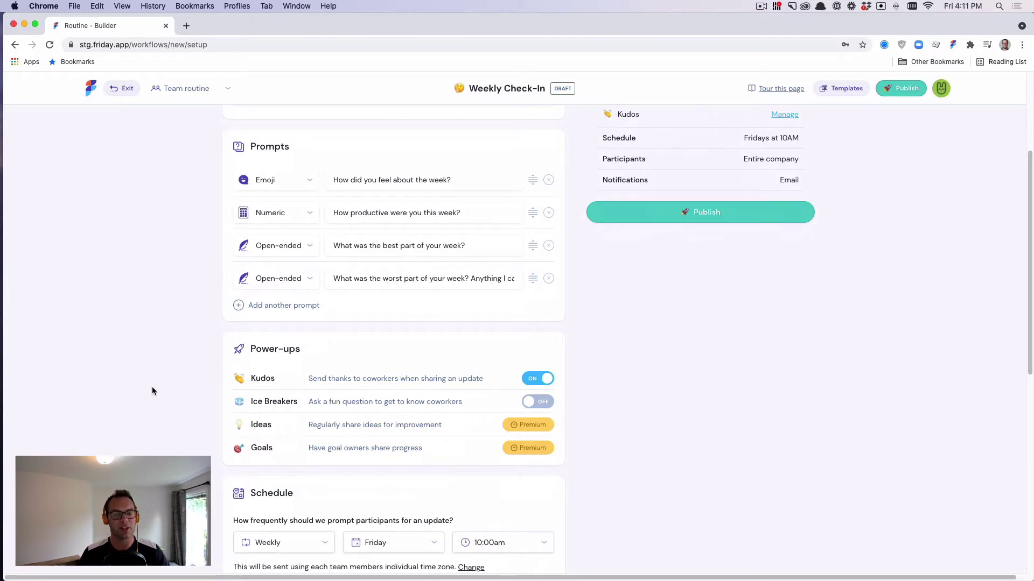
pyautogui.scroll(-5, 151, 391)
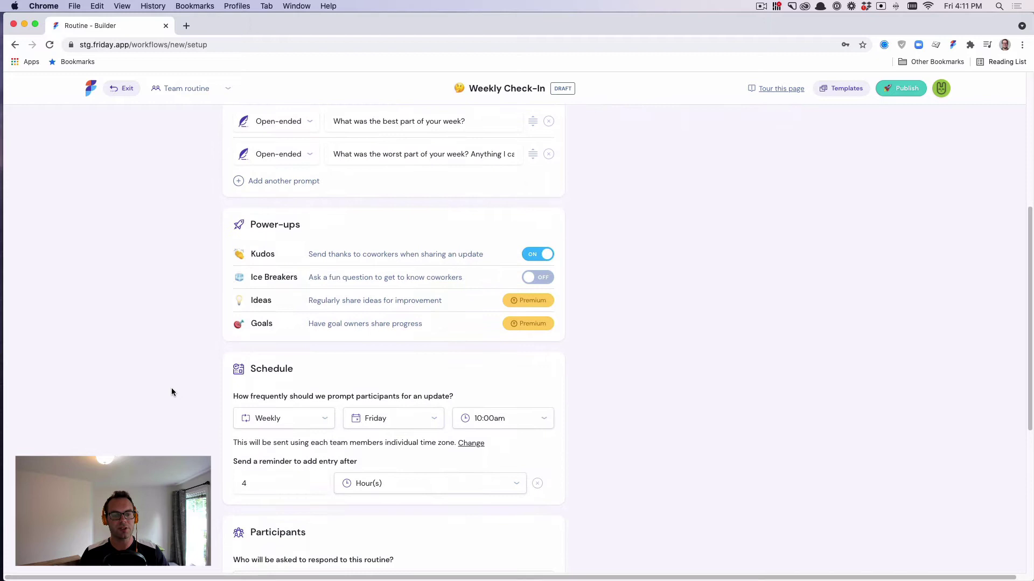
pyautogui.scroll(-2, 177, 390)
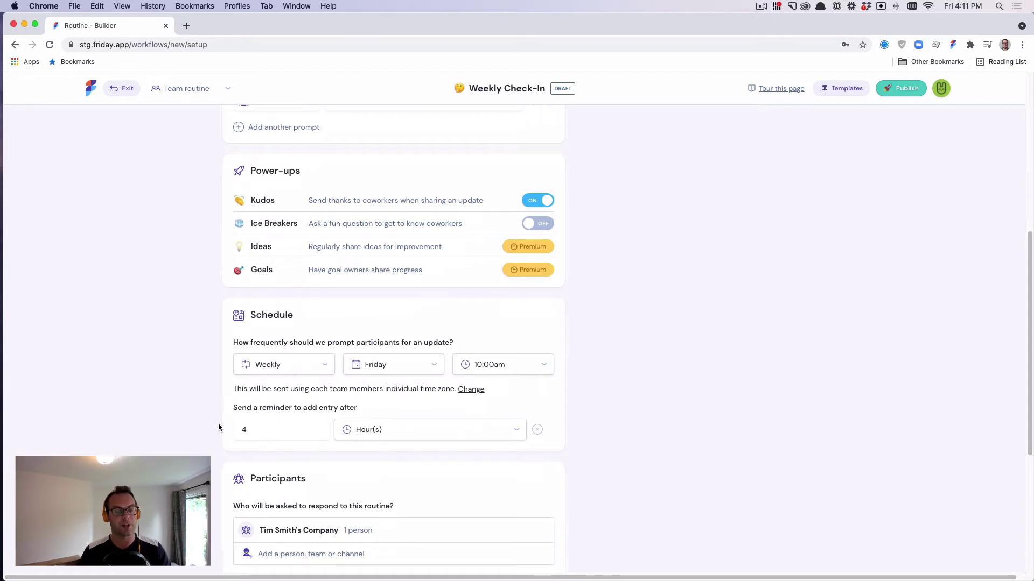
pyautogui.scroll(-3, 218, 428)
pyautogui.scroll(-1, 218, 428)
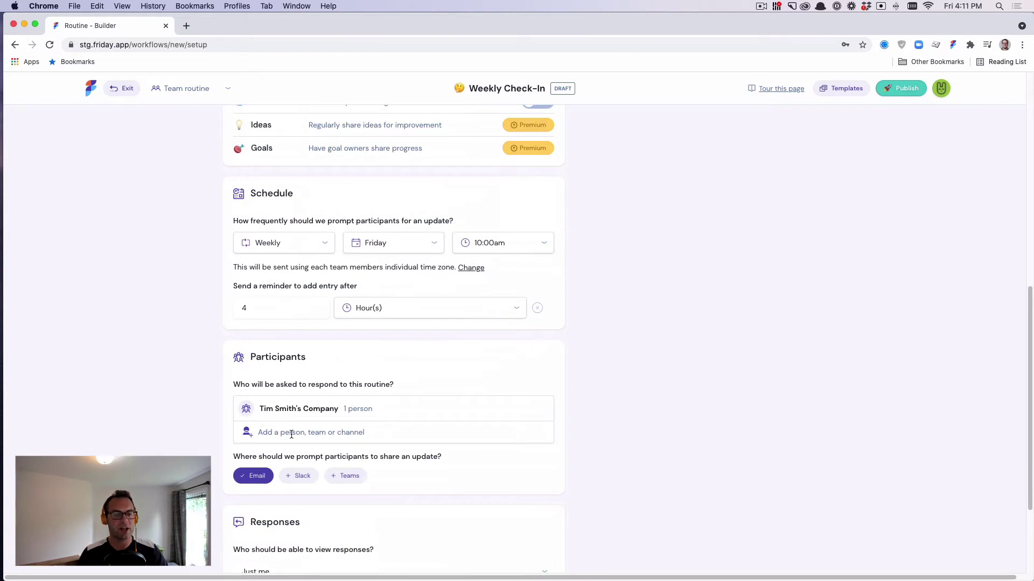
pyautogui.scroll(-1, 264, 403)
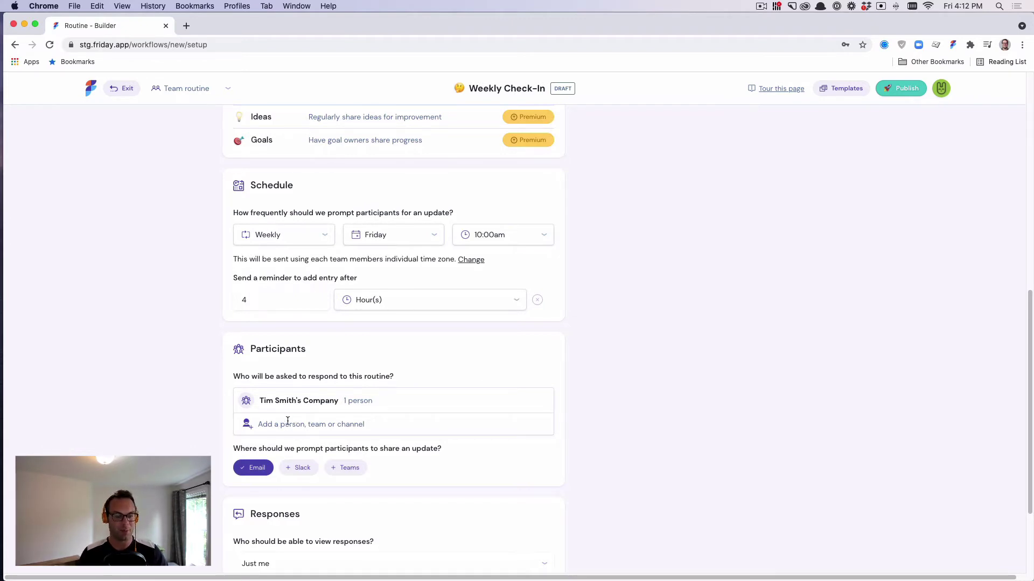
pyautogui.scroll(-2, 200, 429)
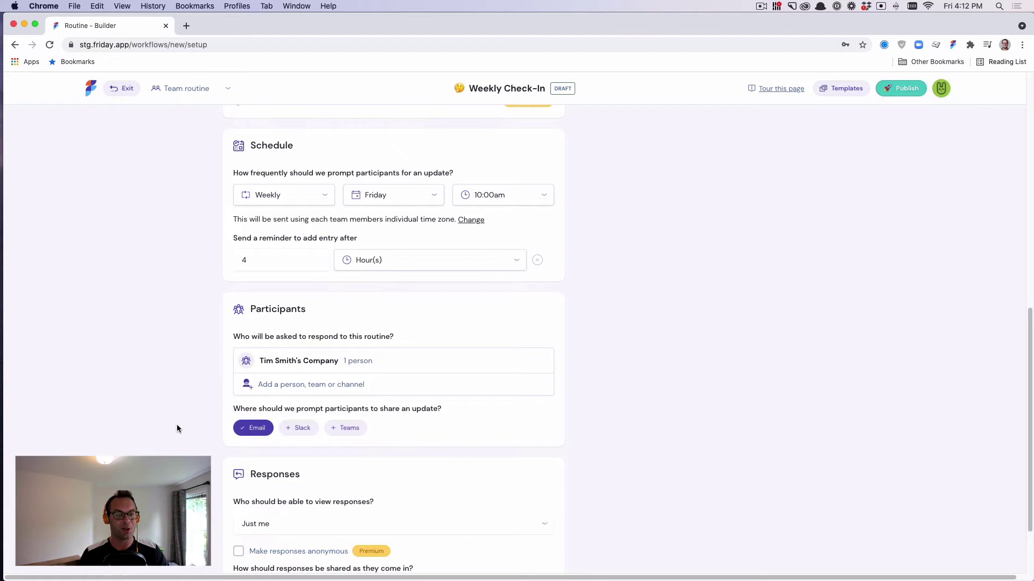
pyautogui.scroll(-3, 189, 422)
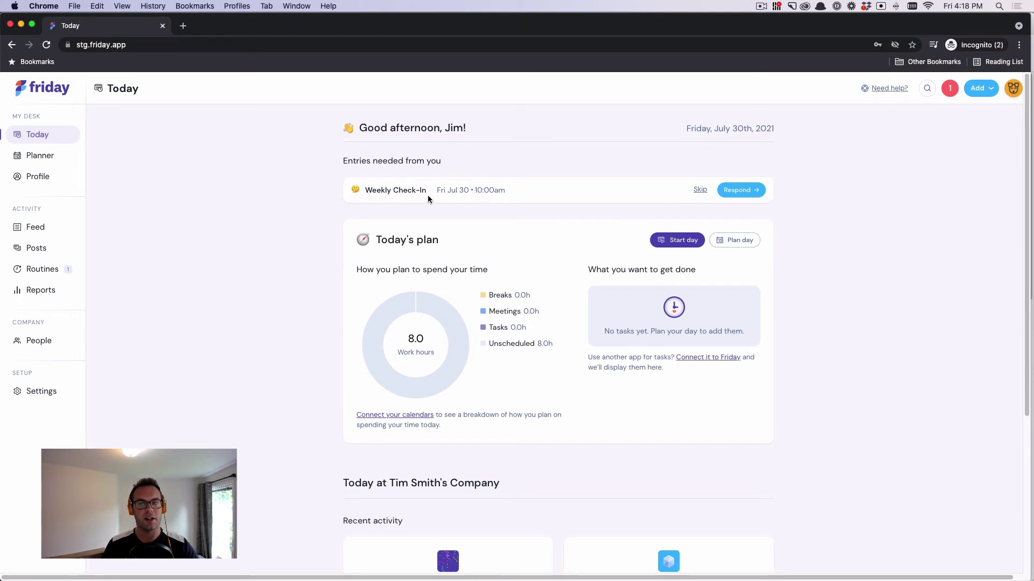
# Start the Weekly Check-In, answer feeling with a happy emoji and productivity 8/10.
pyautogui.click(949, 91)
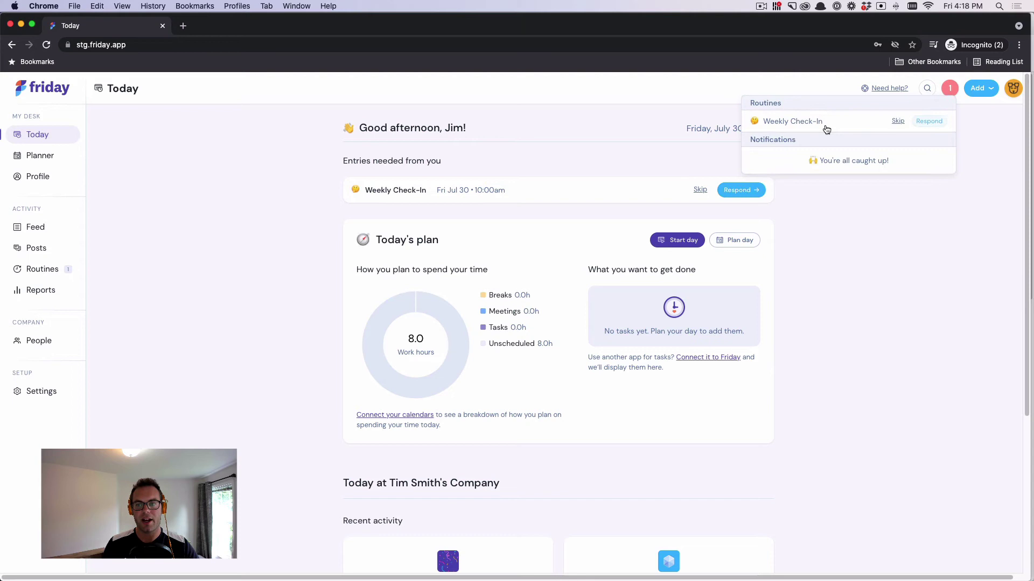
pyautogui.click(887, 230)
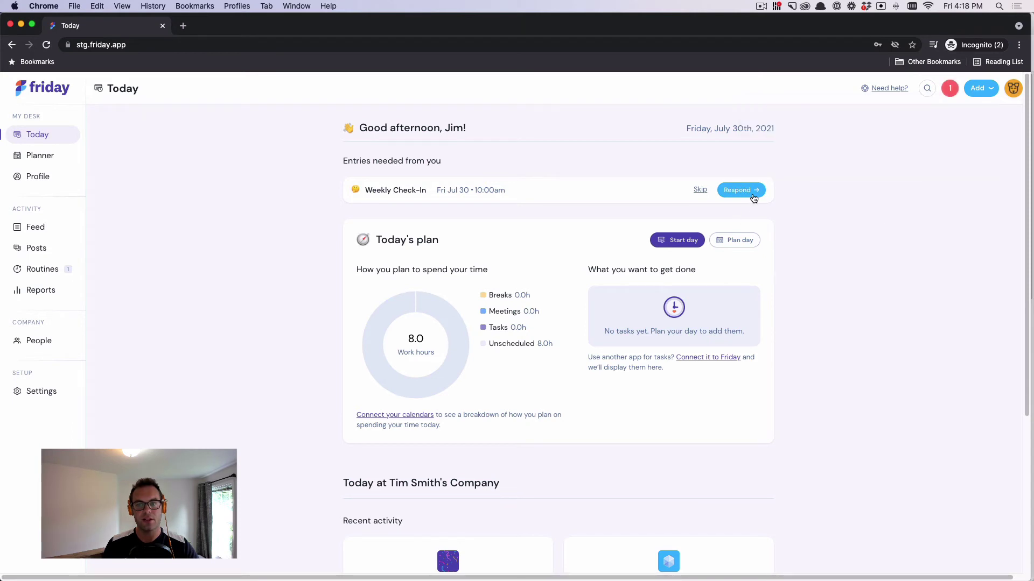
pyautogui.click(740, 190)
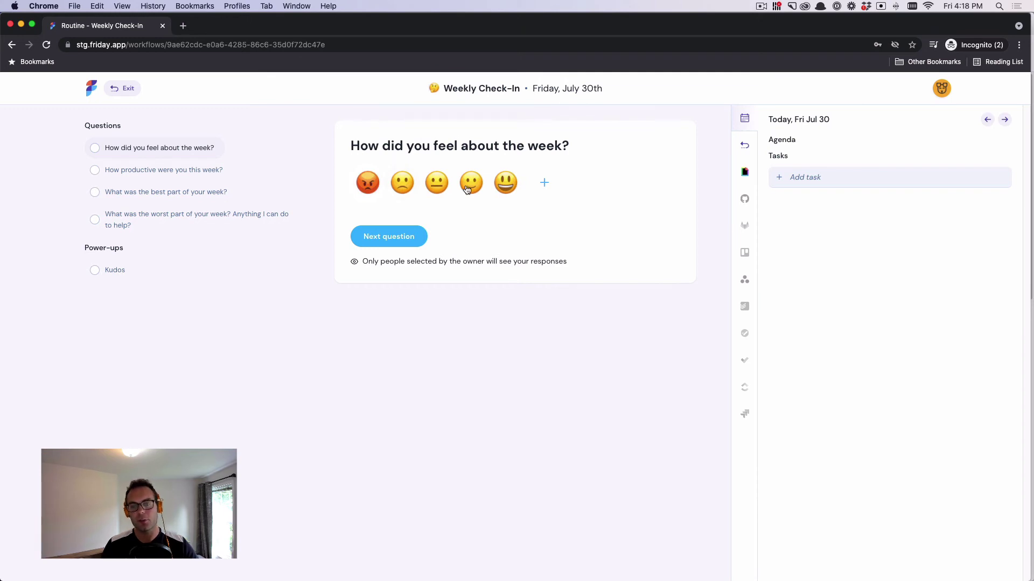
pyautogui.click(505, 184)
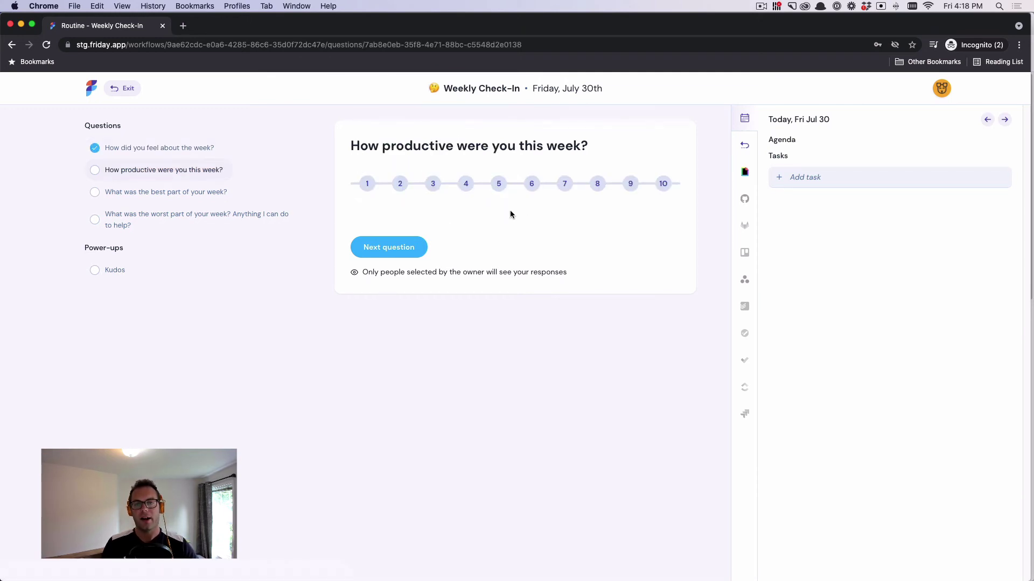
pyautogui.click(598, 185)
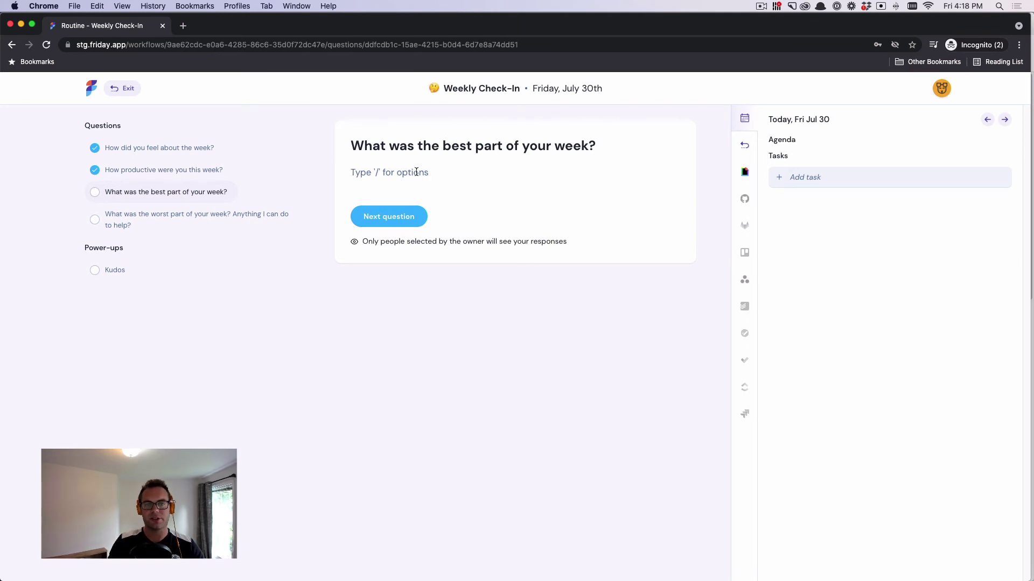
# List Doing X, Doing Y, Doing Z as the best part and call up GIF search with /g.
pyautogui.write('- Doing X')
pyautogui.press('Return')
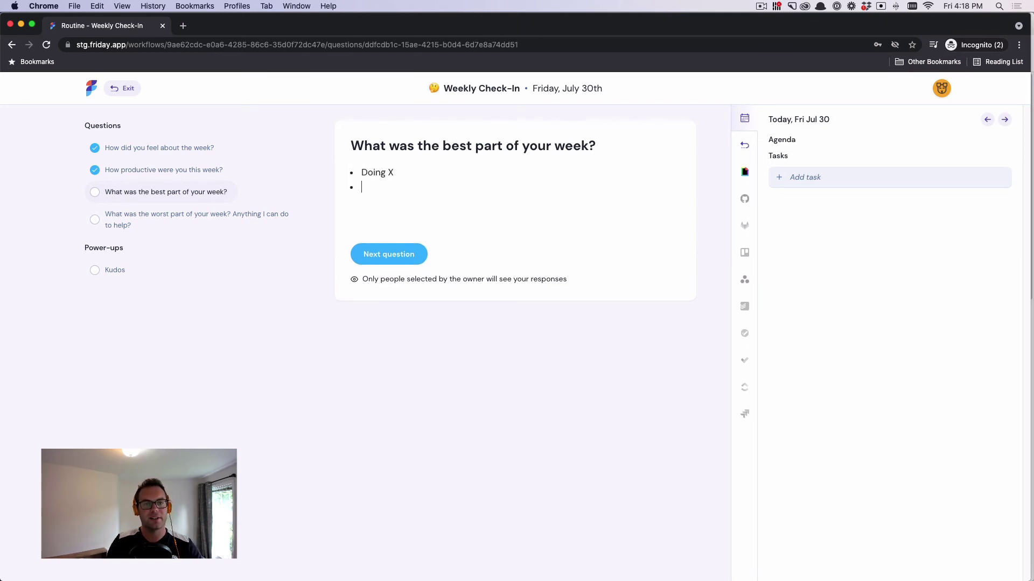
pyautogui.write('Doing Y')
pyautogui.press('Return')
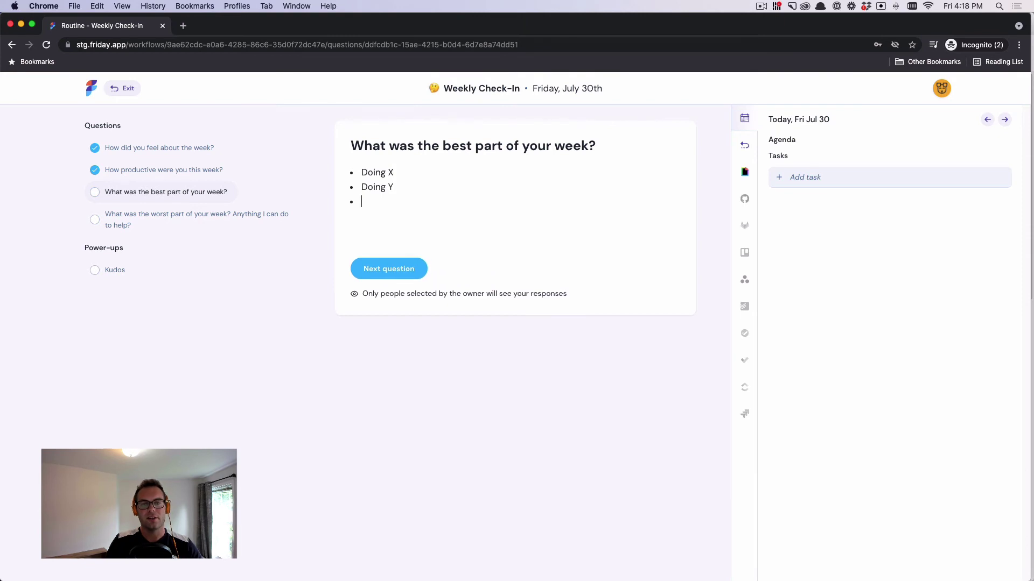
pyautogui.write('Doing Z')
pyautogui.press('Return')
pyautogui.press('Return')
pyautogui.write('/g')
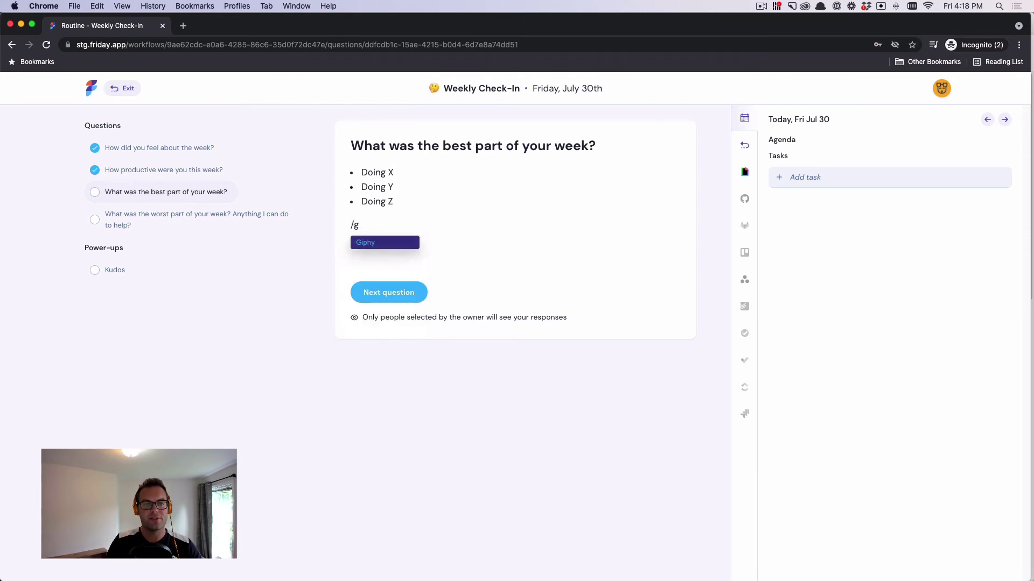
pyautogui.press('Return')
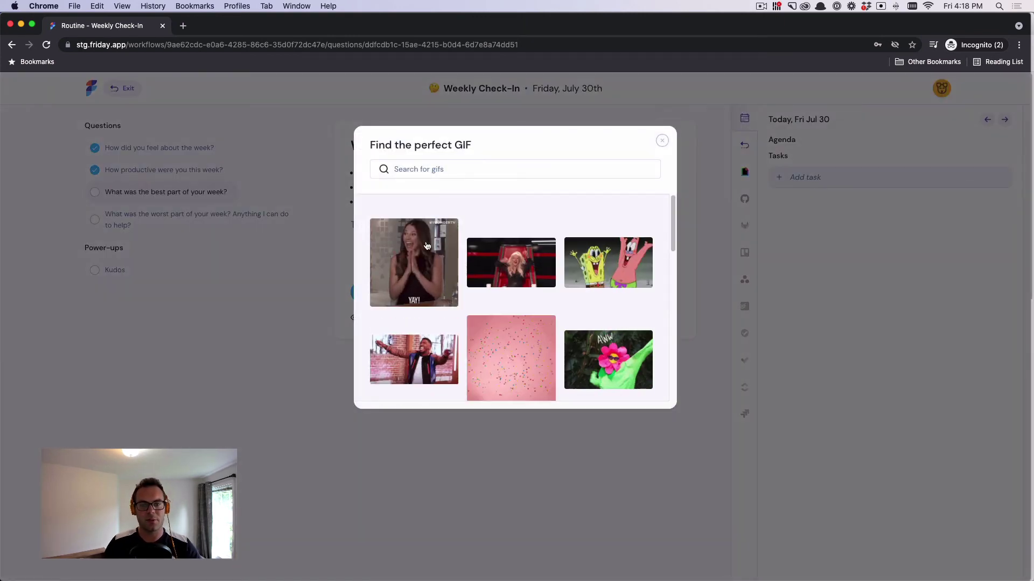
# Insert the YAY! clapping GIF, remove the stray slash, and highlight Doing X in light blue.
pyautogui.click(401, 264)
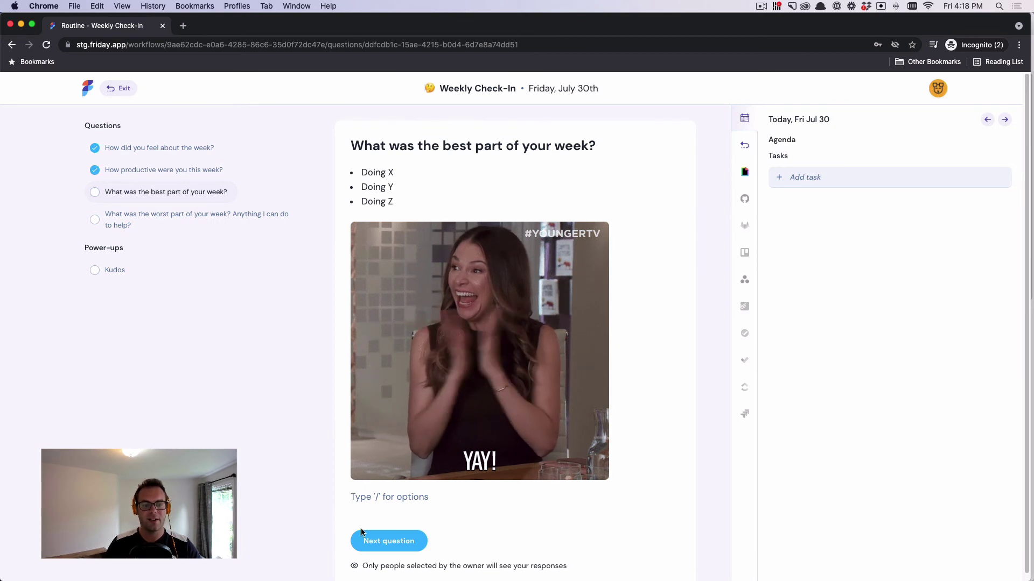
pyautogui.write('/')
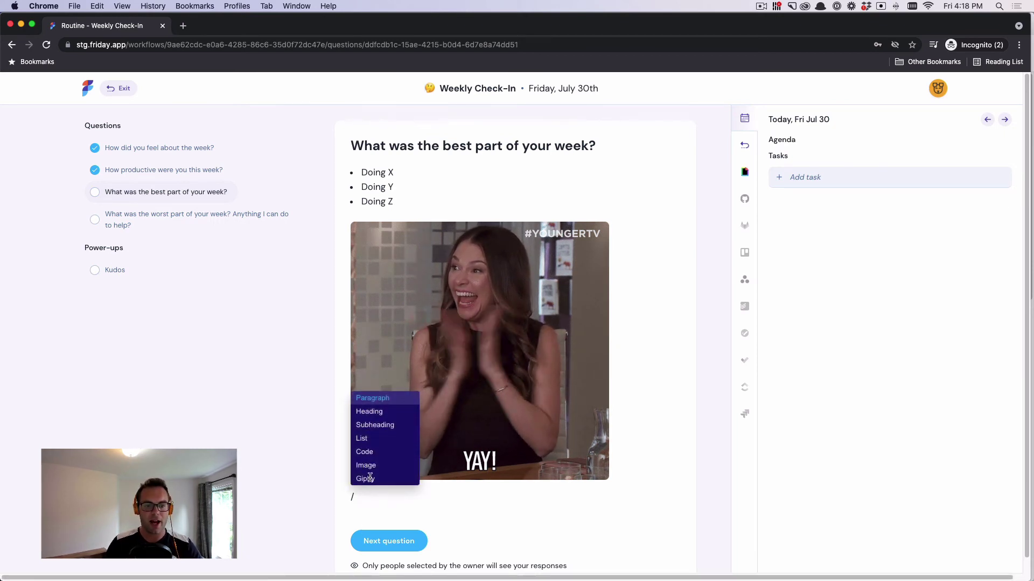
pyautogui.press('Escape')
pyautogui.press('BackSpace')
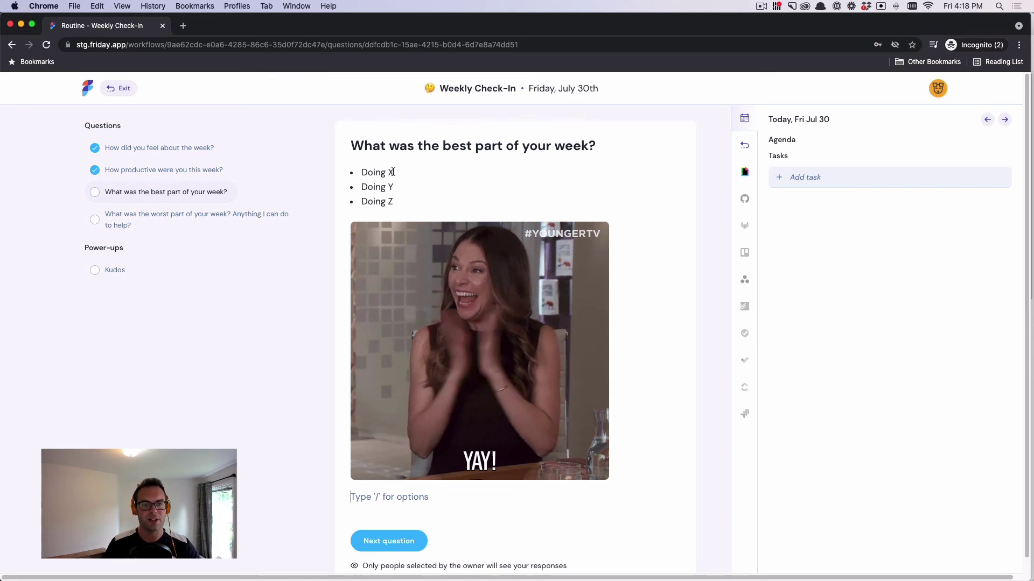
pyautogui.moveTo(393, 172); pyautogui.dragTo(351, 172)
pyautogui.click(483, 155)
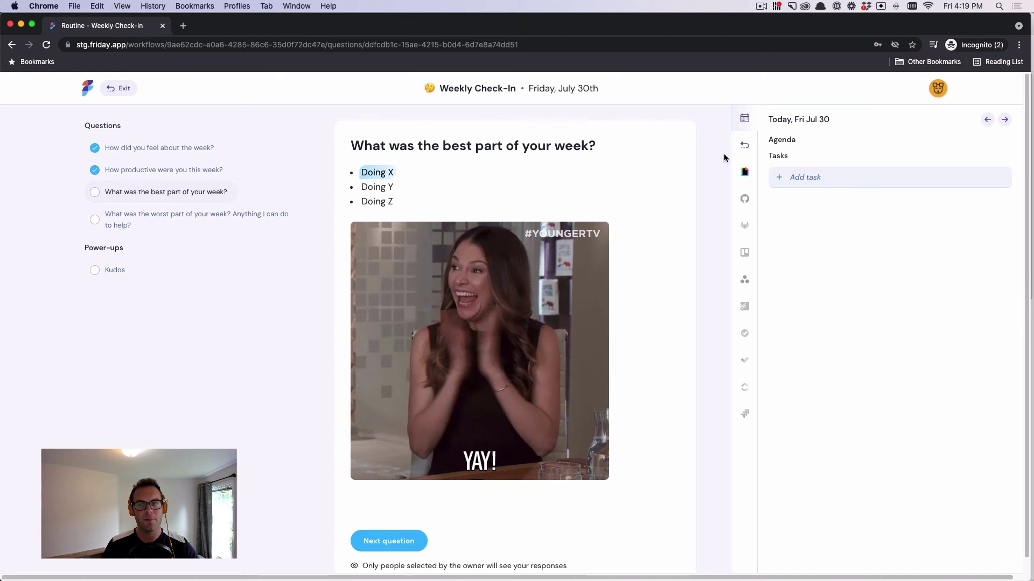
# Show the previous response beside the form and advance to the worst-part question.
pyautogui.click(745, 145)
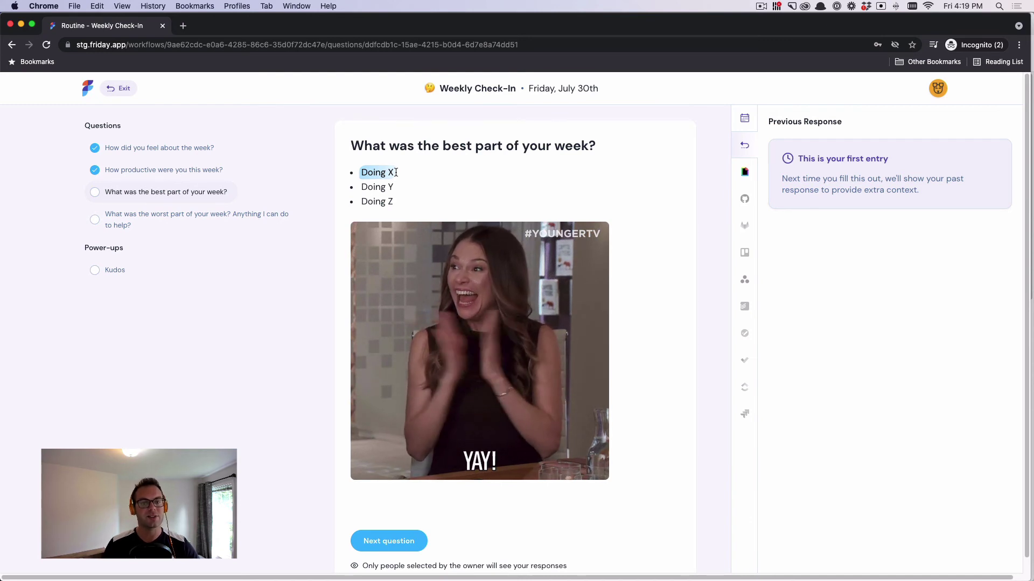
pyautogui.click(364, 540)
# Answer 'No - everything seems great! 😀' and submit the completed check-in.
pyautogui.click(406, 190)
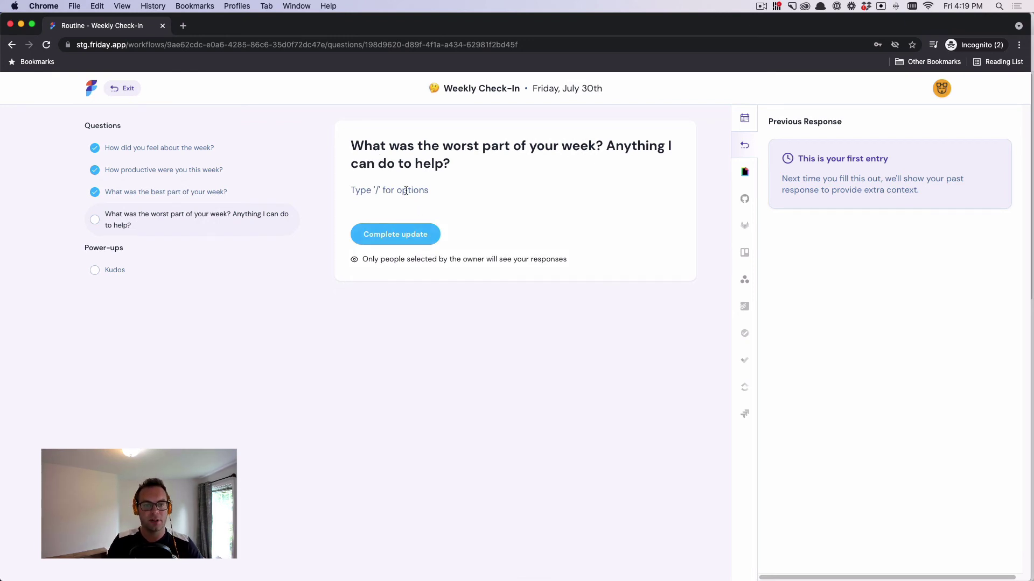
pyautogui.write('No - everyt')
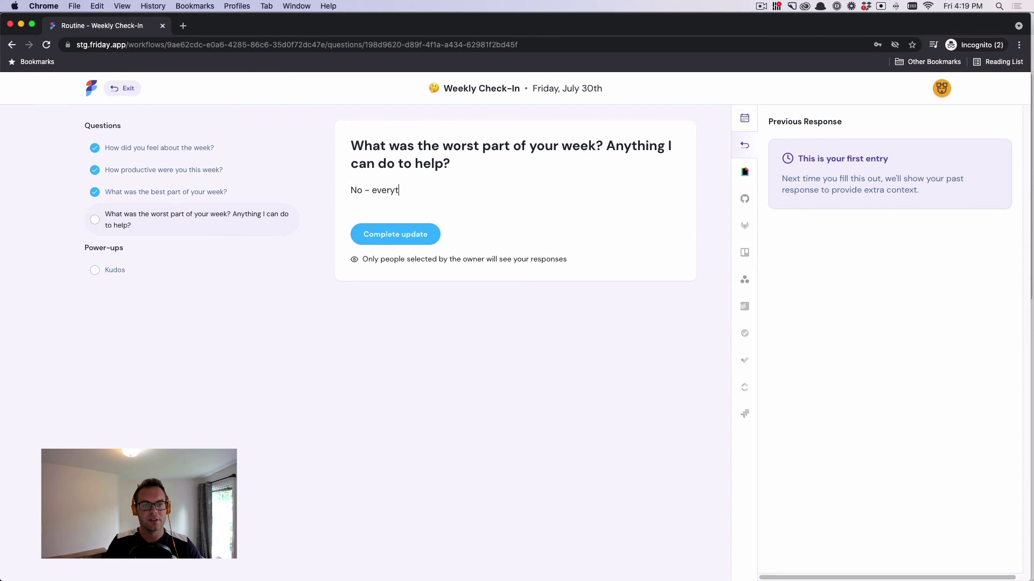
pyautogui.write('hing seems great')
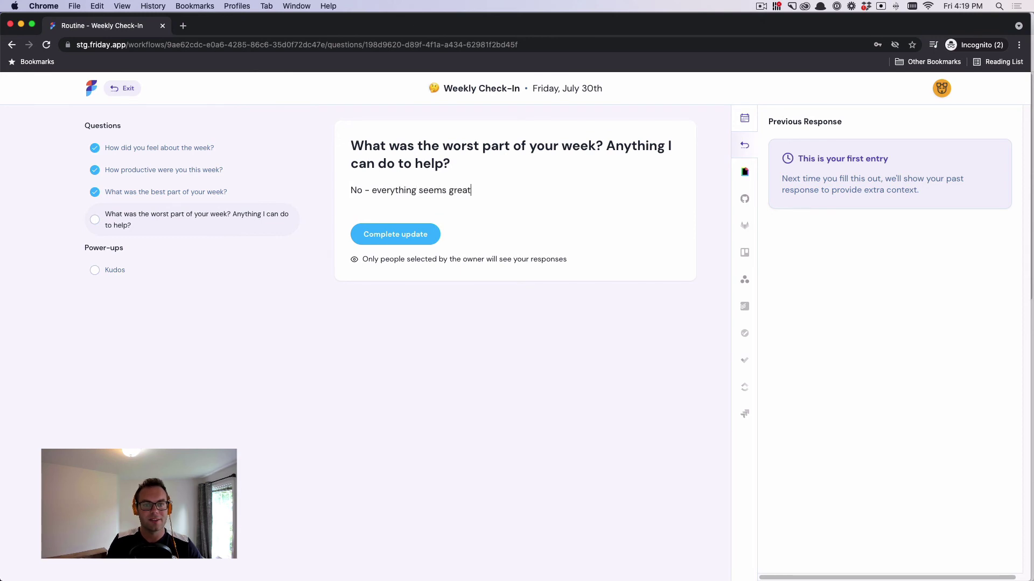
pyautogui.write('! :grin')
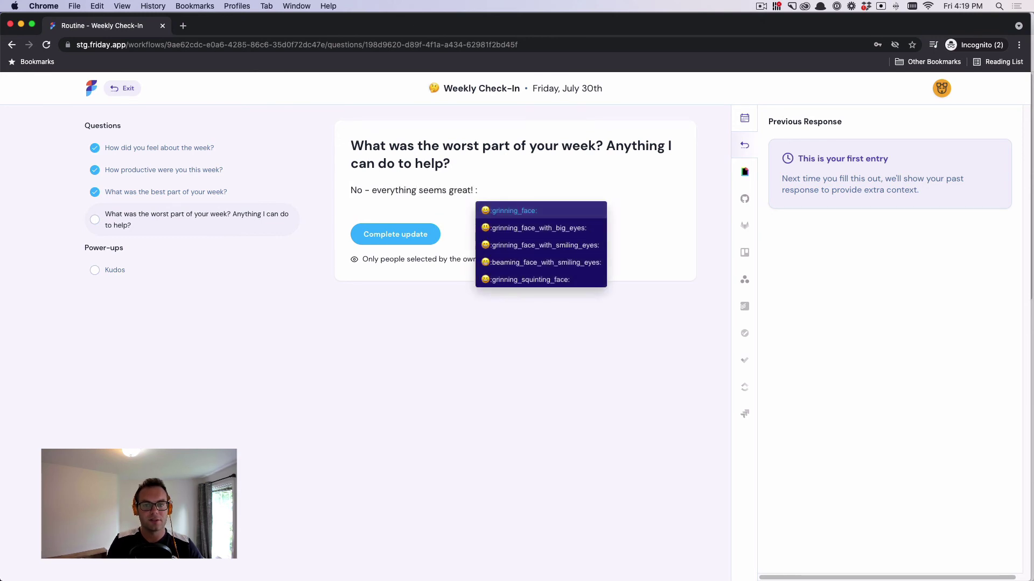
pyautogui.press('Return')
pyautogui.click(381, 236)
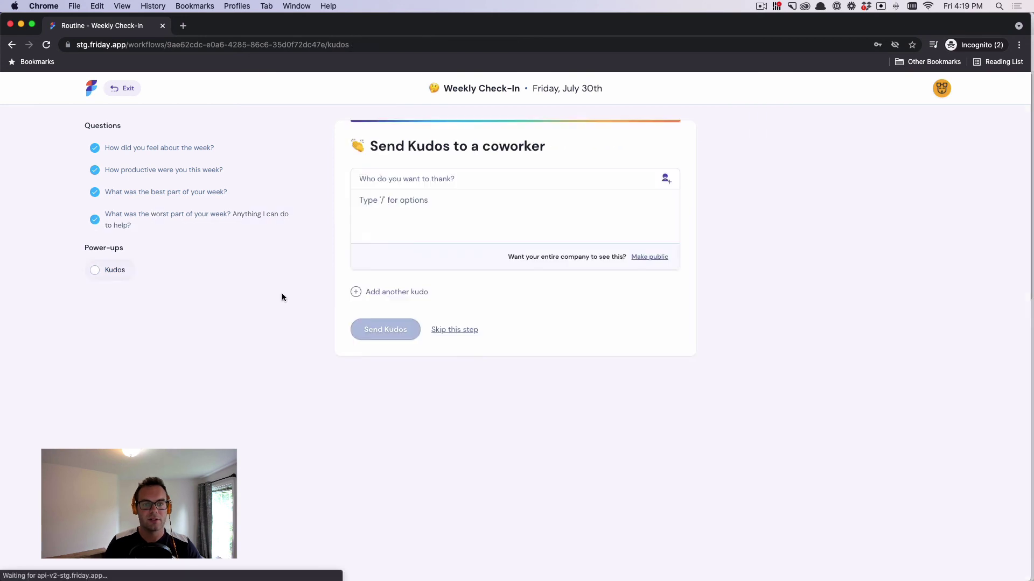
# Send a coworker public kudos reading 'Thanks so much for inviting me to Friday! :)'.
pyautogui.click(425, 180)
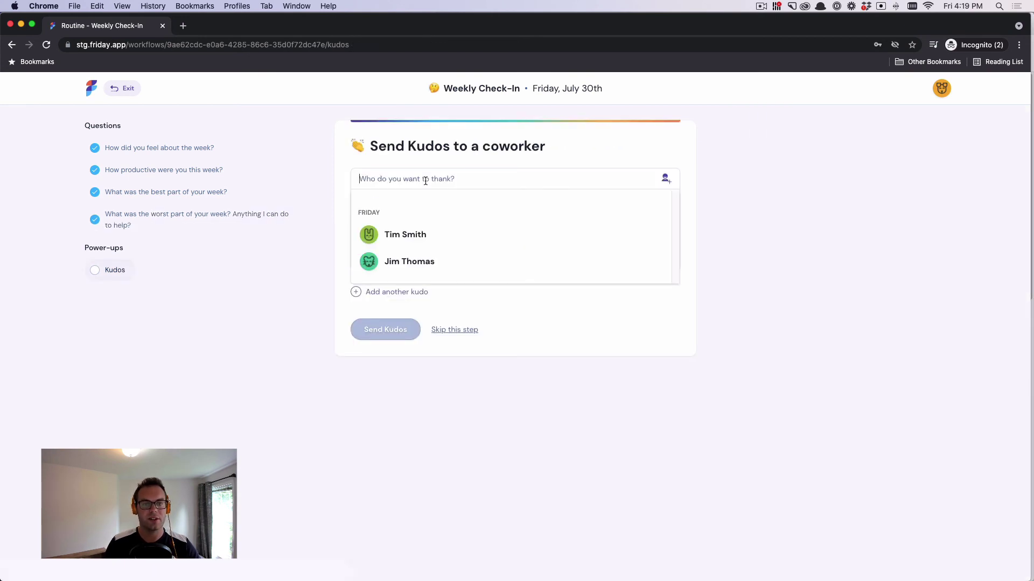
pyautogui.click(418, 235)
pyautogui.click(640, 282)
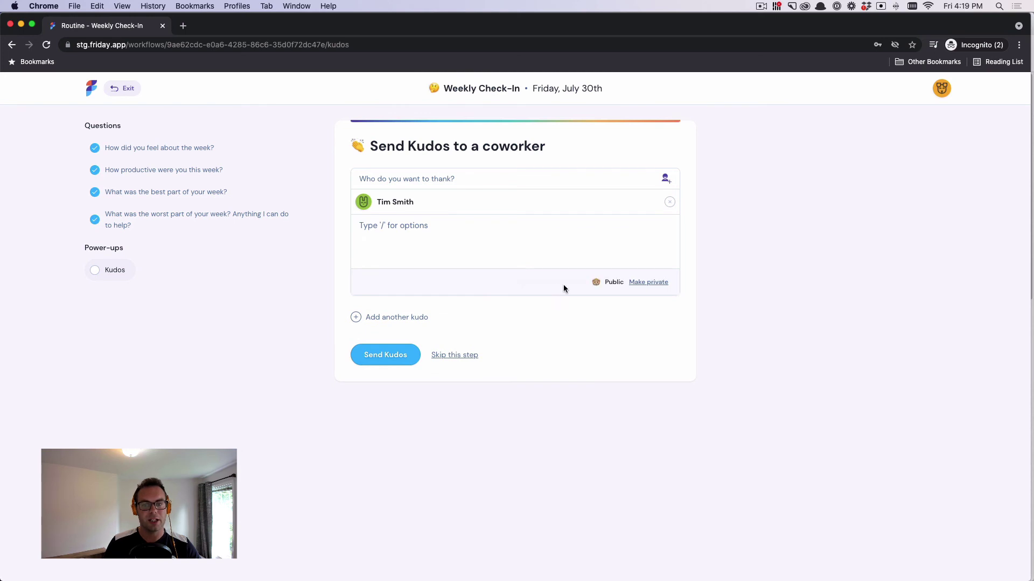
pyautogui.click(384, 225)
pyautogui.write('Thanks ')
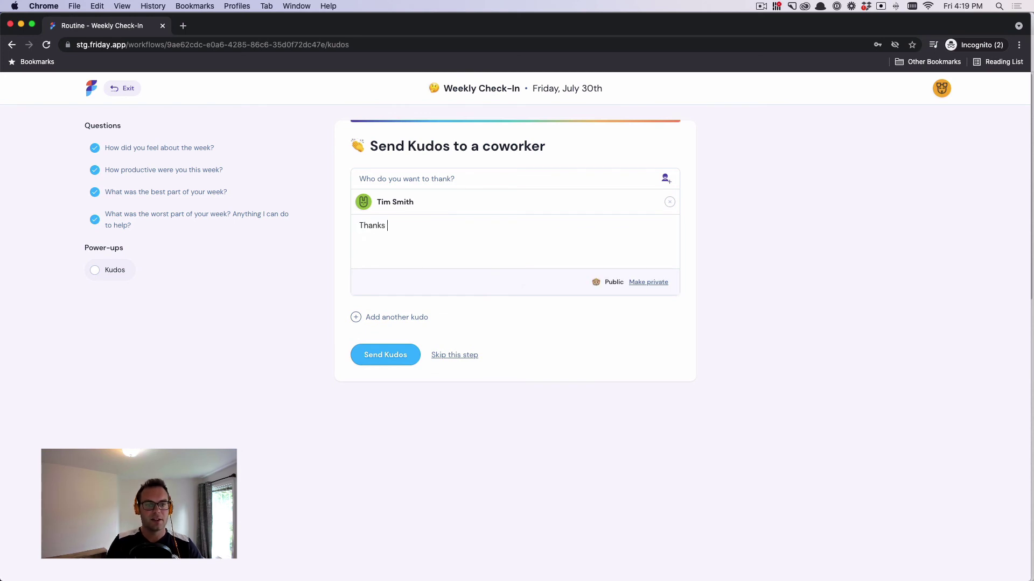
pyautogui.write('so much for inviti')
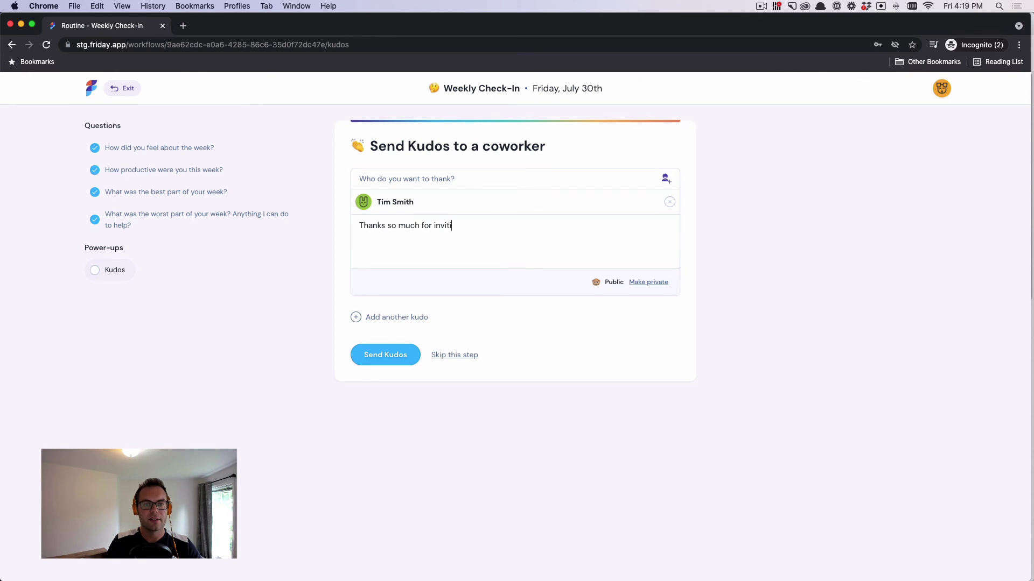
pyautogui.write('ng me to Friday! :)')
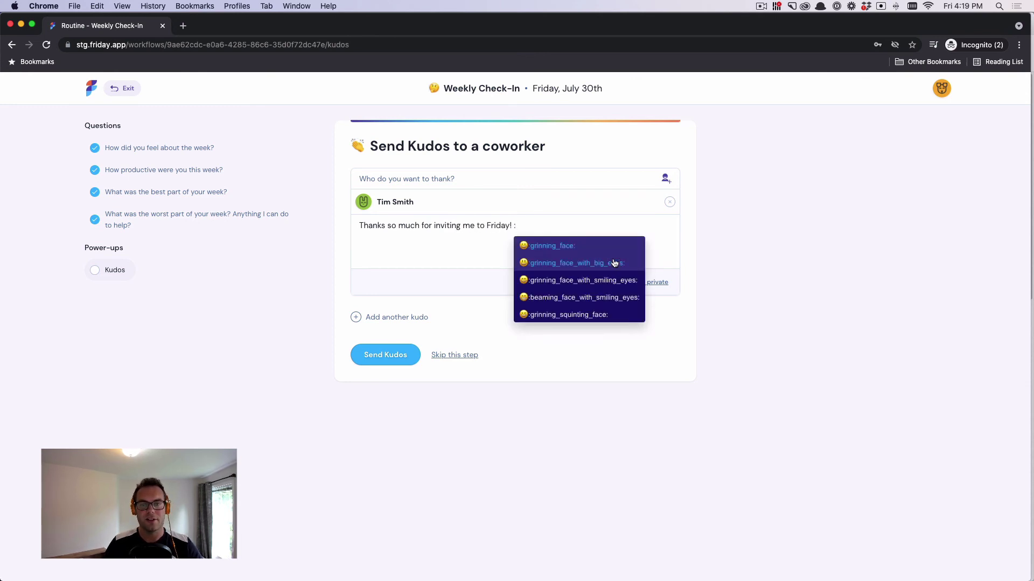
pyautogui.click(604, 263)
pyautogui.click(400, 355)
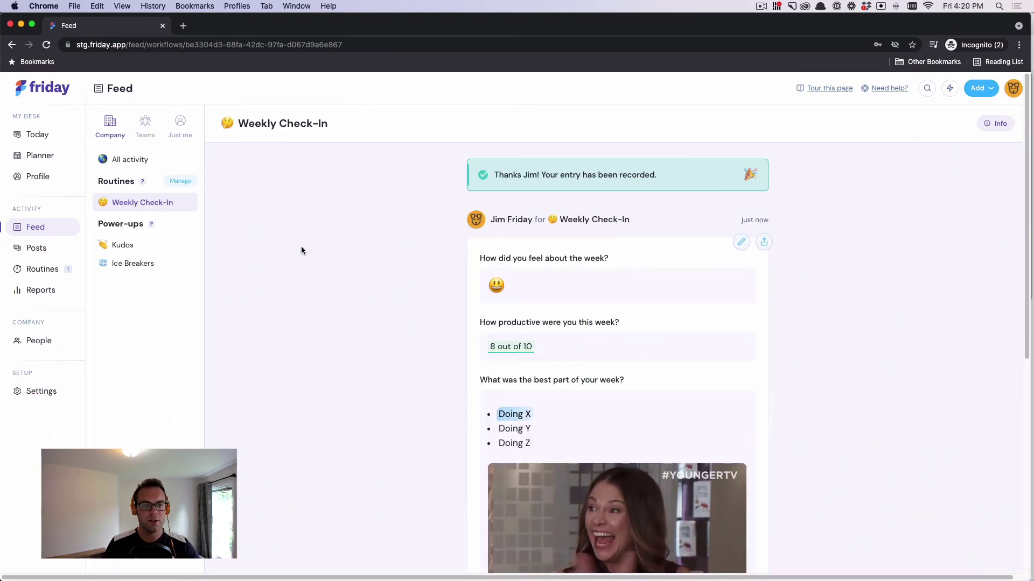
# Scroll through the recorded check-in entry, then open the Kudos feed.
pyautogui.scroll(-5, 347, 251)
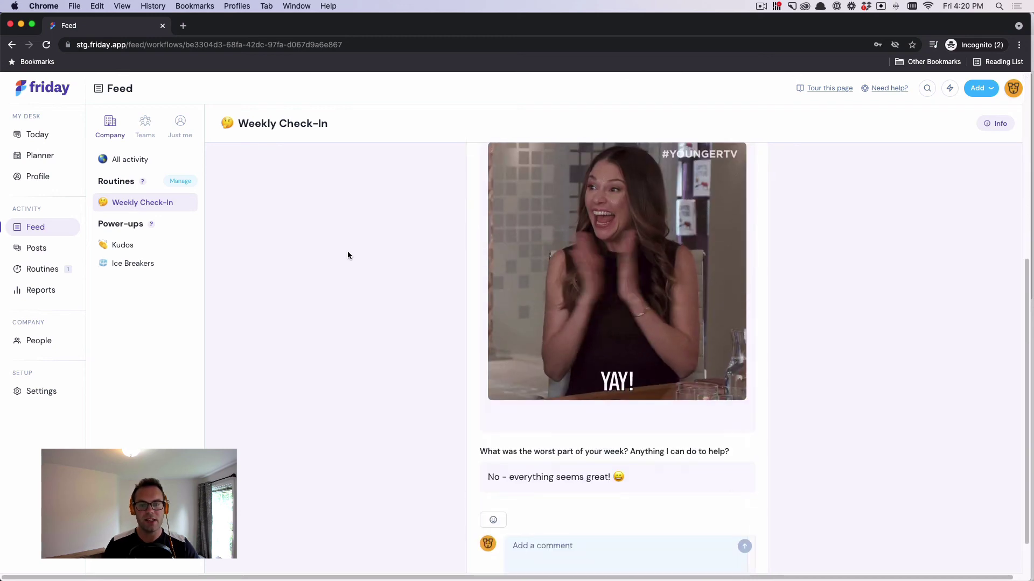
pyautogui.scroll(3, 347, 251)
pyautogui.scroll(2, 347, 250)
pyautogui.click(125, 246)
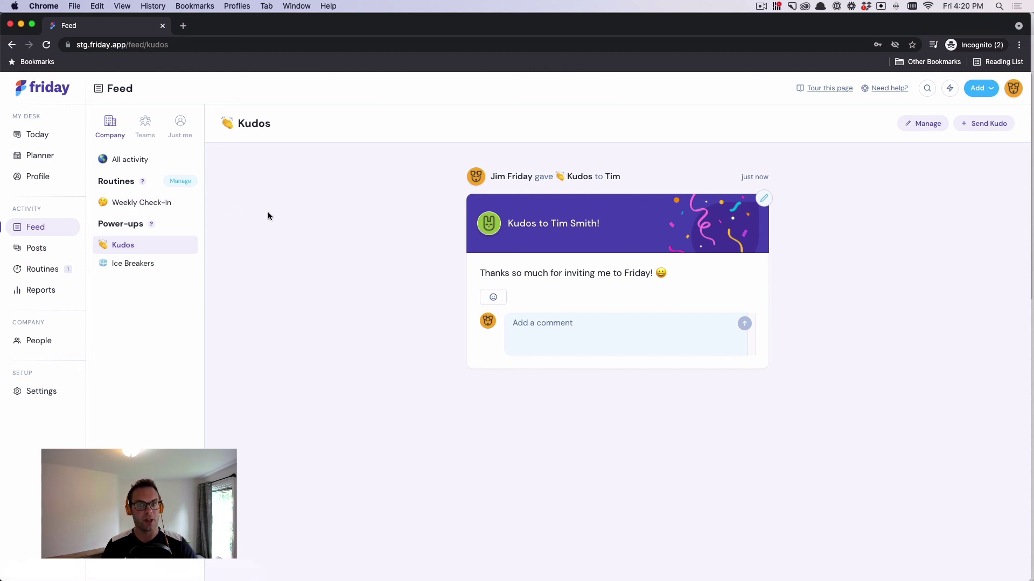
# Switch back to the Weekly Check-In feed under Routines.
pyautogui.click(145, 203)
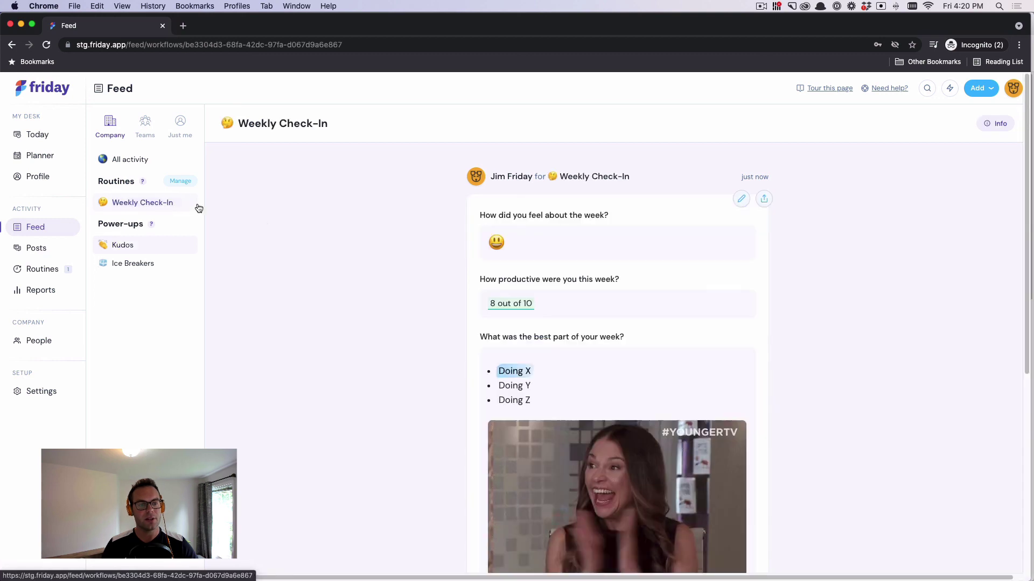